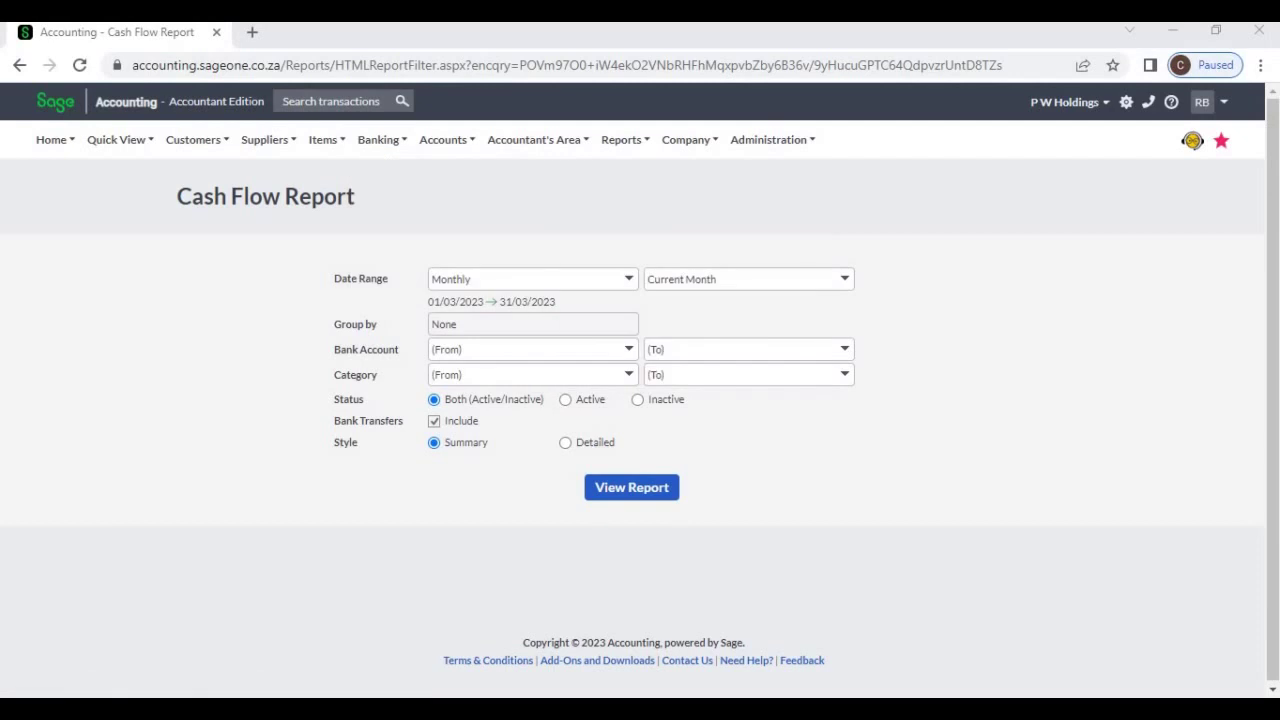
pyautogui.click(628, 279)
pyautogui.press('Escape')
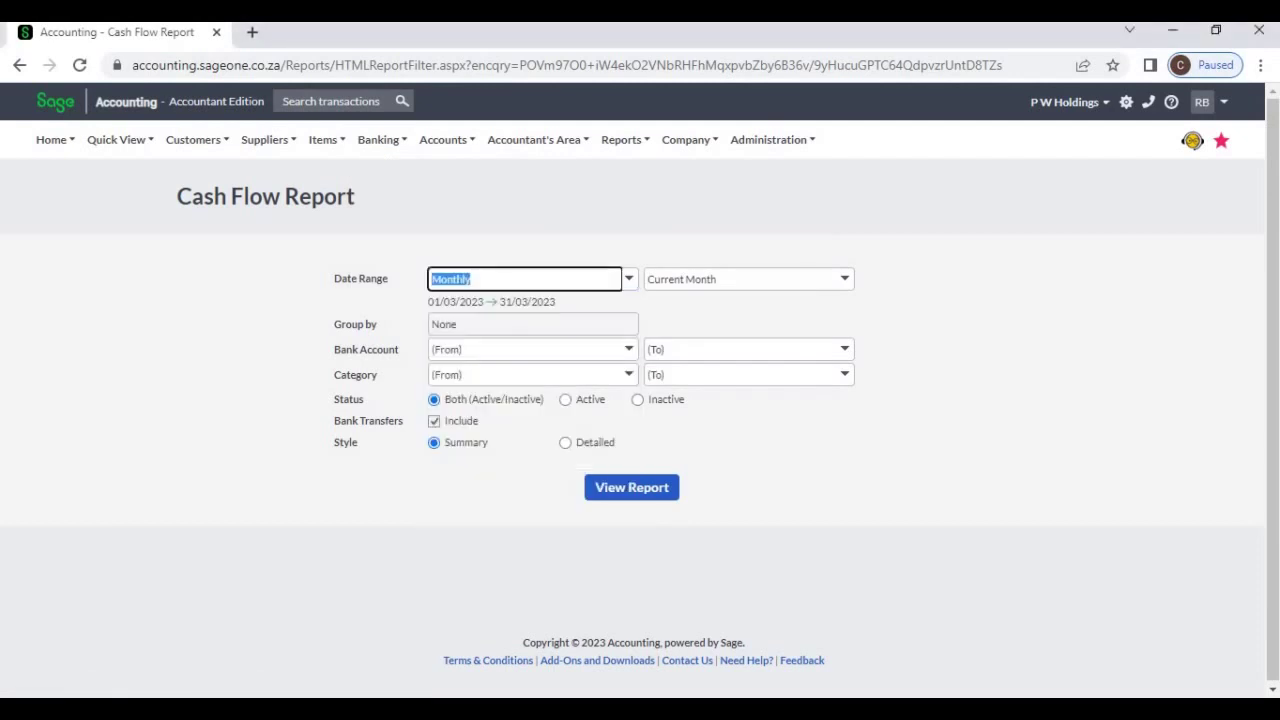
pyautogui.click(633, 358)
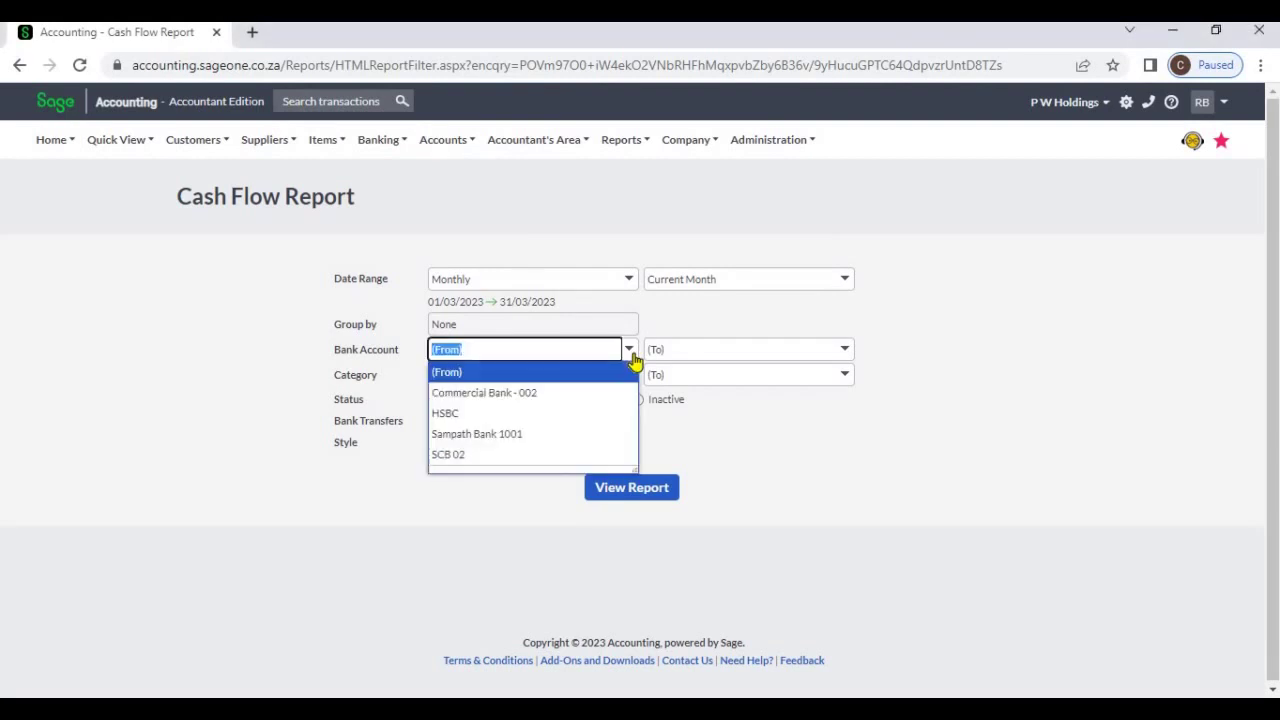
pyautogui.press('Escape')
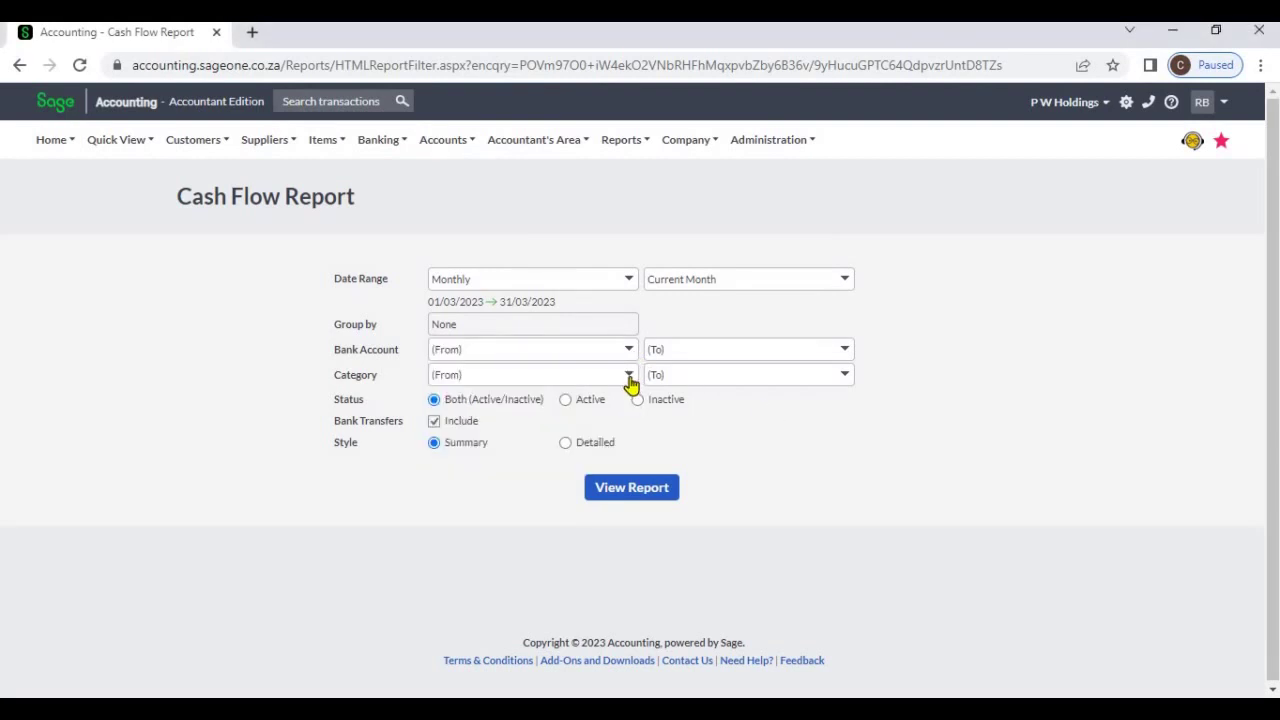
pyautogui.click(630, 381)
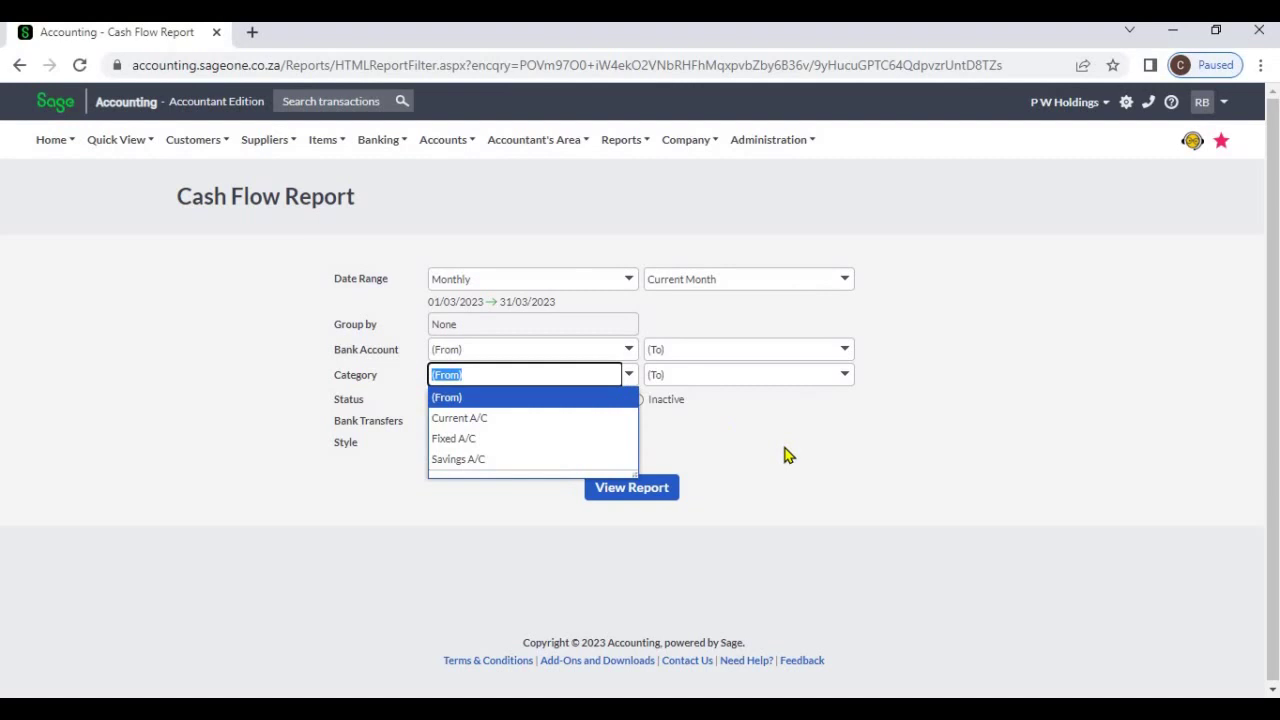
pyautogui.press('Escape')
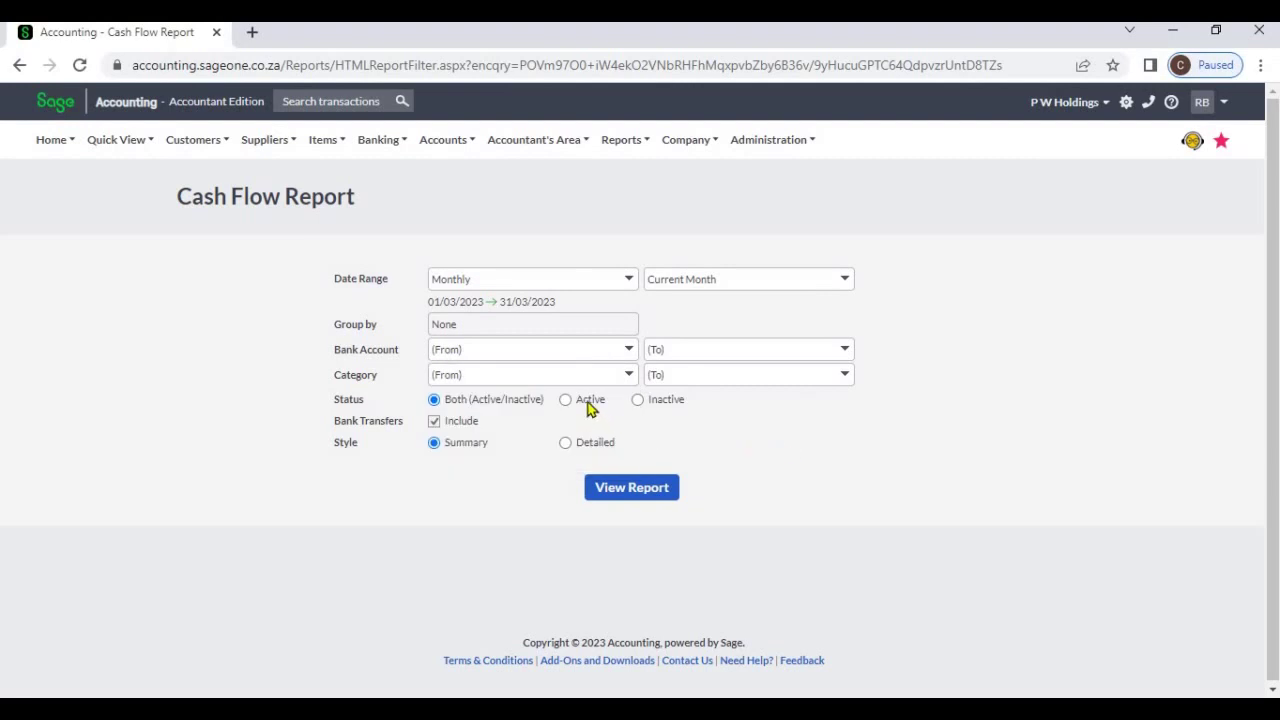
pyautogui.click(590, 405)
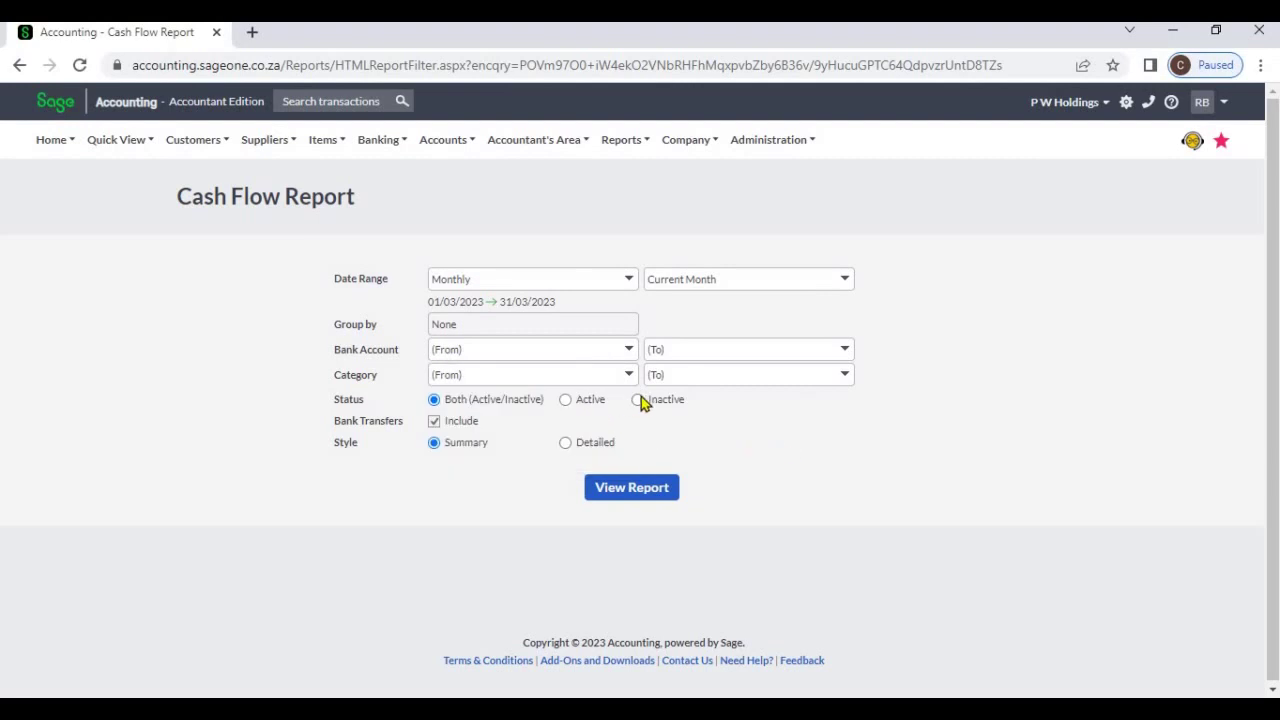
pyautogui.click(484, 405)
# Generate the March 2023 cash flow report and review R376,930.41 inflows against R101,000.00 outflows.
pyautogui.click(596, 497)
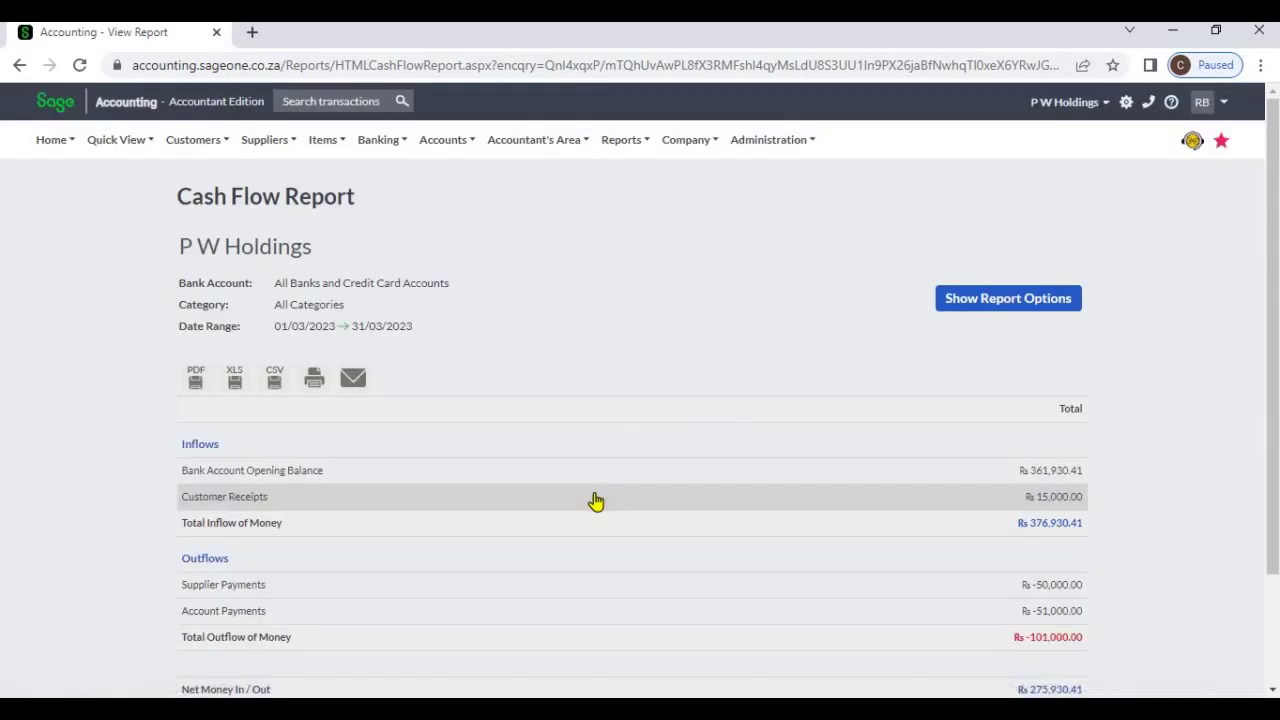
pyautogui.scroll(-2, 534, 506)
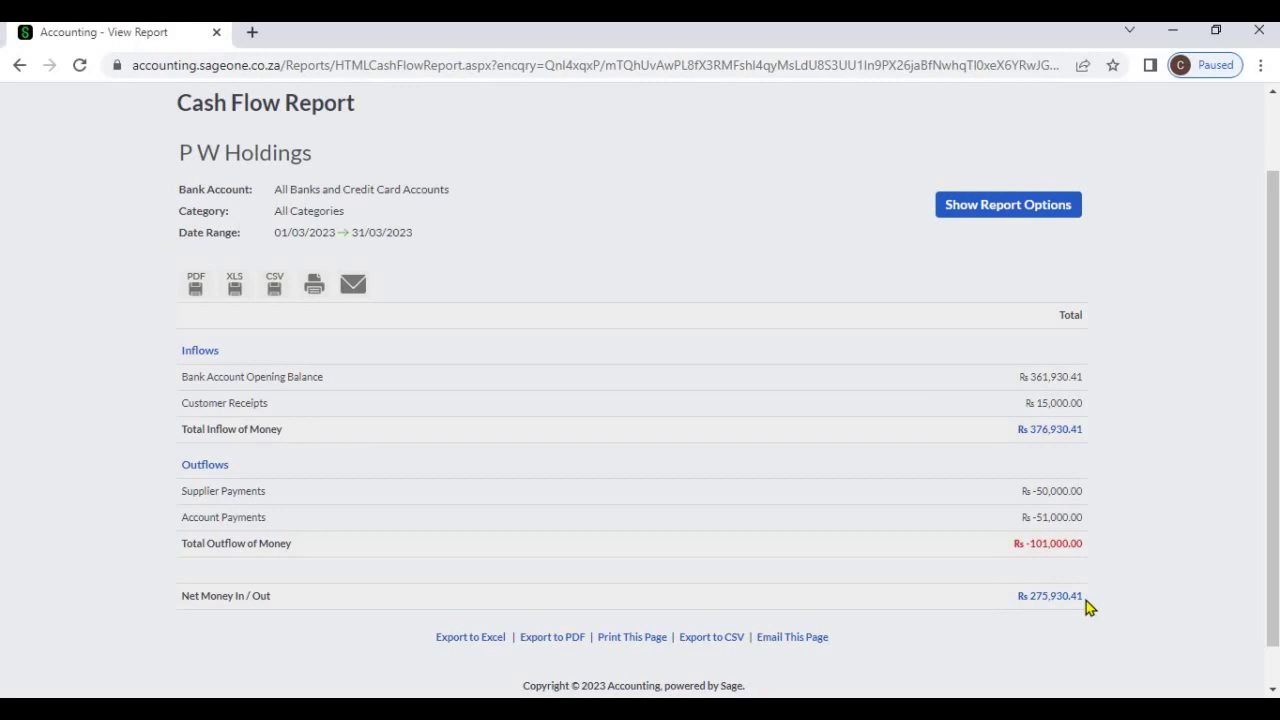
# Refresh the report with a Quarterly date range grouped by Month, giving Jan–Mar 2023 columns.
pyautogui.click(945, 206)
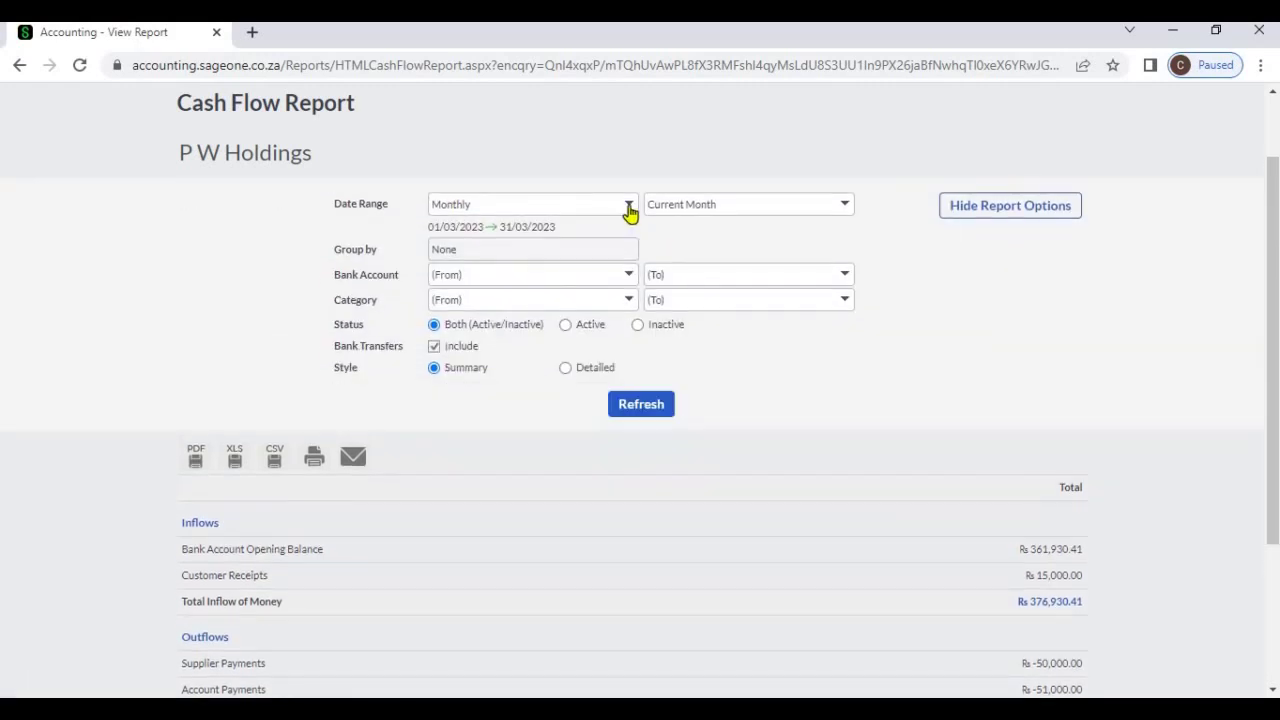
pyautogui.click(629, 207)
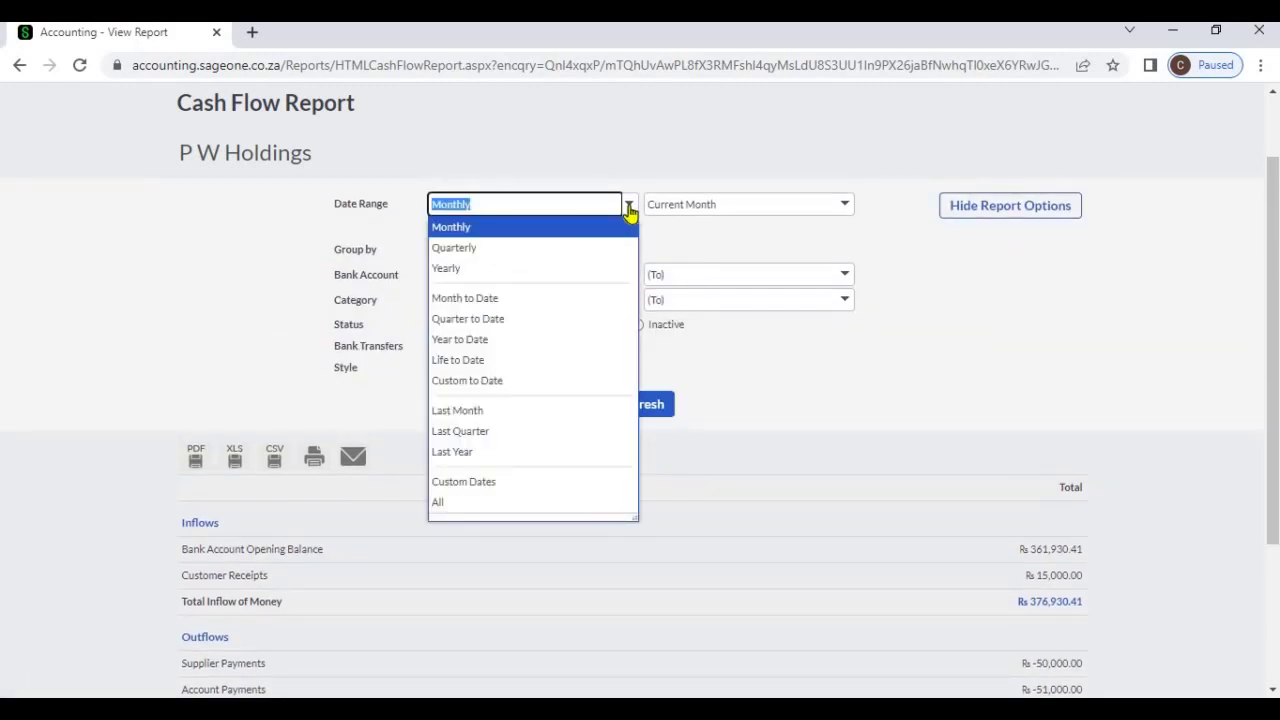
pyautogui.click(569, 254)
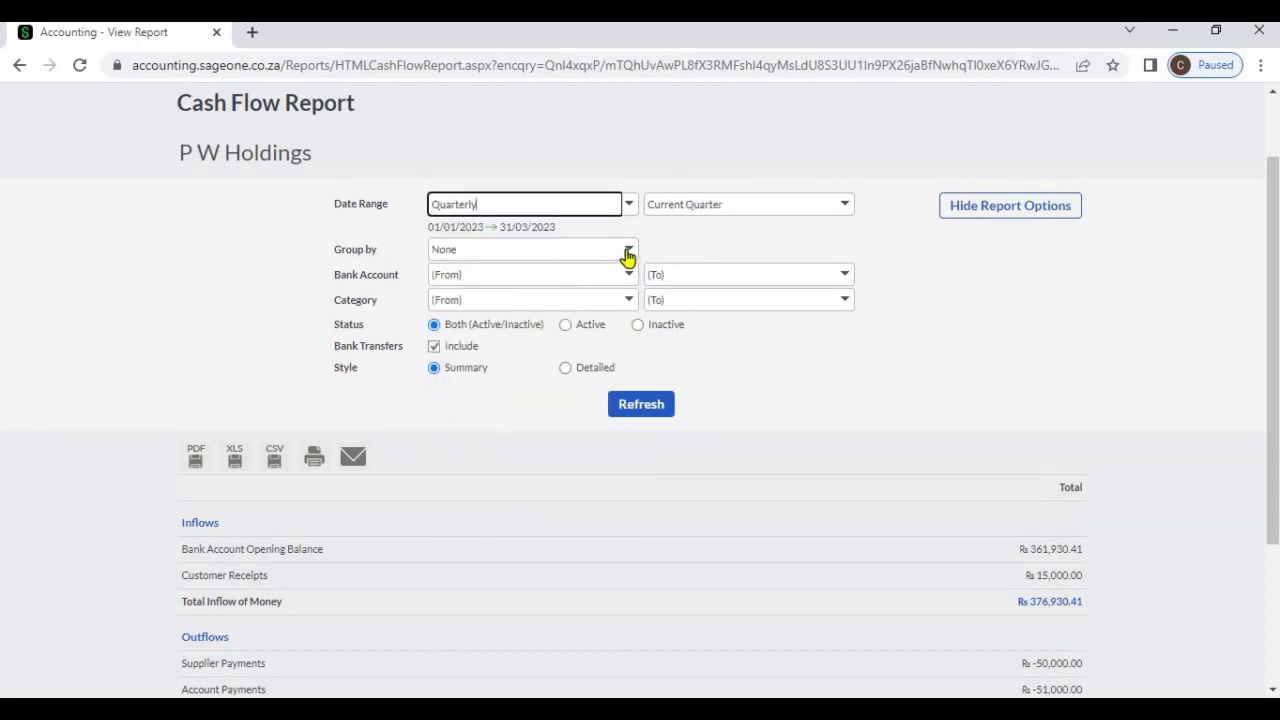
pyautogui.click(627, 255)
pyautogui.click(594, 291)
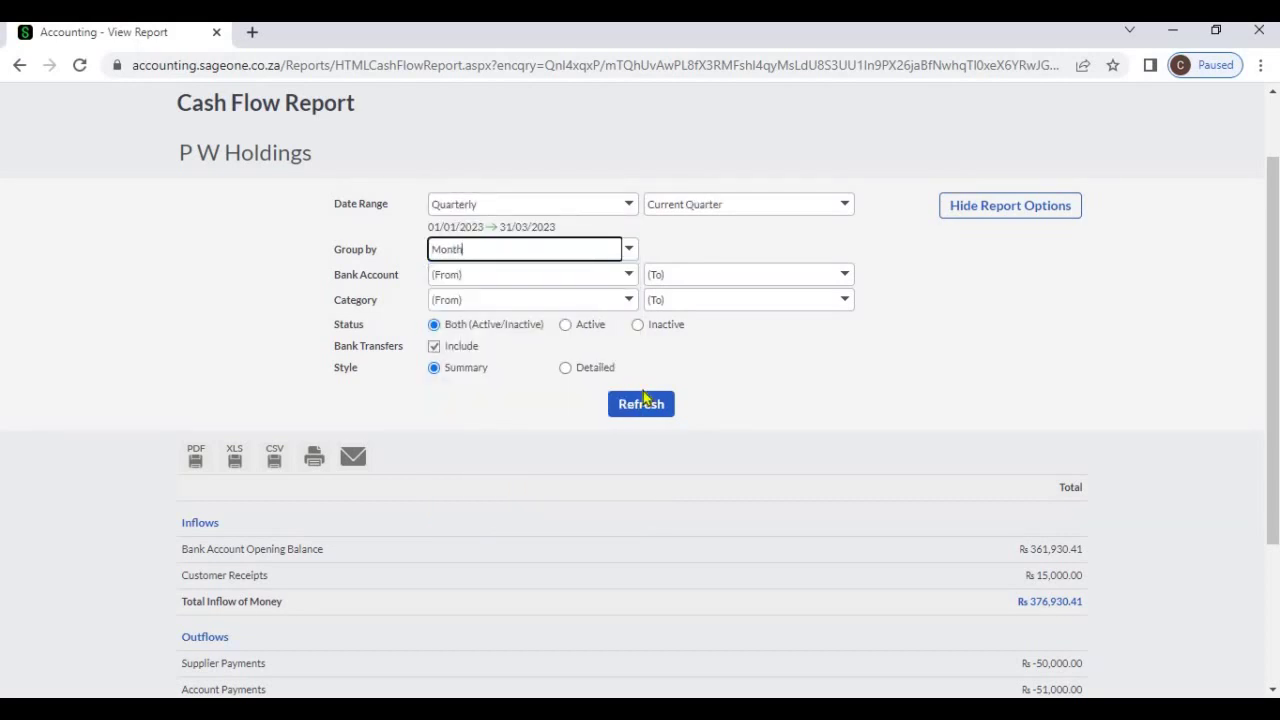
pyautogui.click(647, 405)
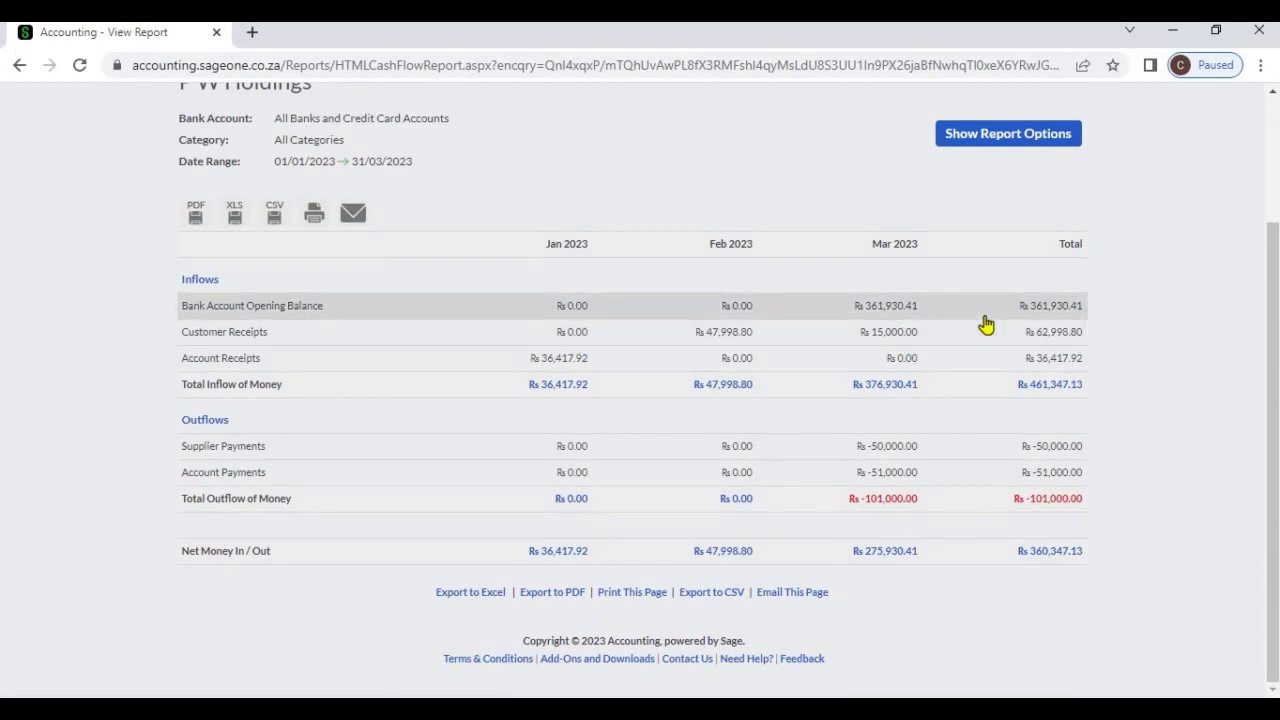
pyautogui.scroll(1, 940, 348)
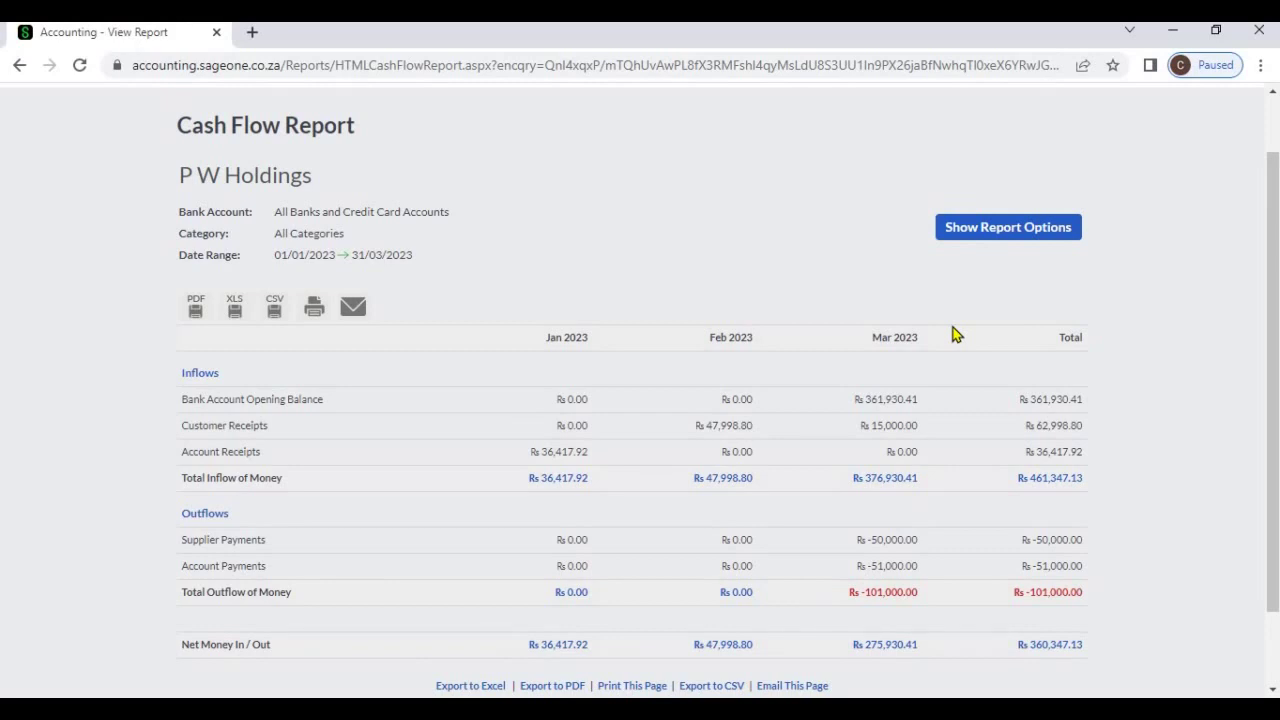
# Refresh the report with a Yearly date range grouped by Quarter.
pyautogui.click(966, 236)
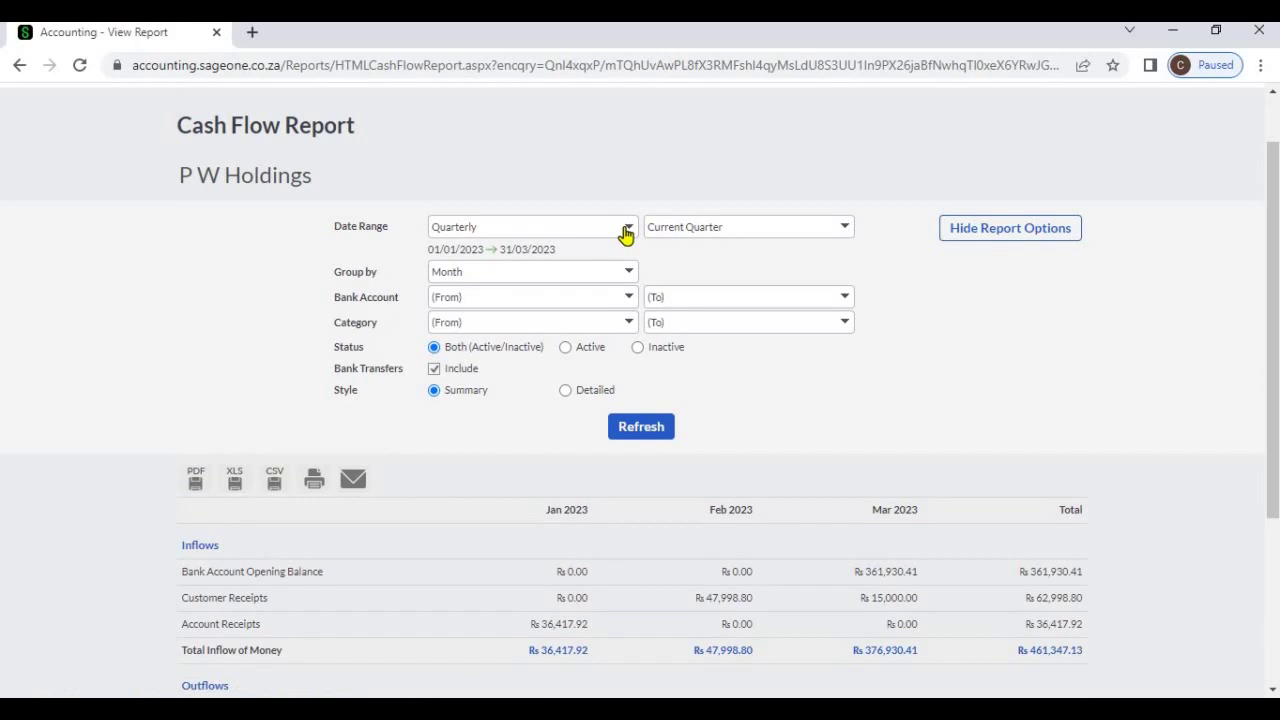
pyautogui.click(625, 232)
pyautogui.click(586, 289)
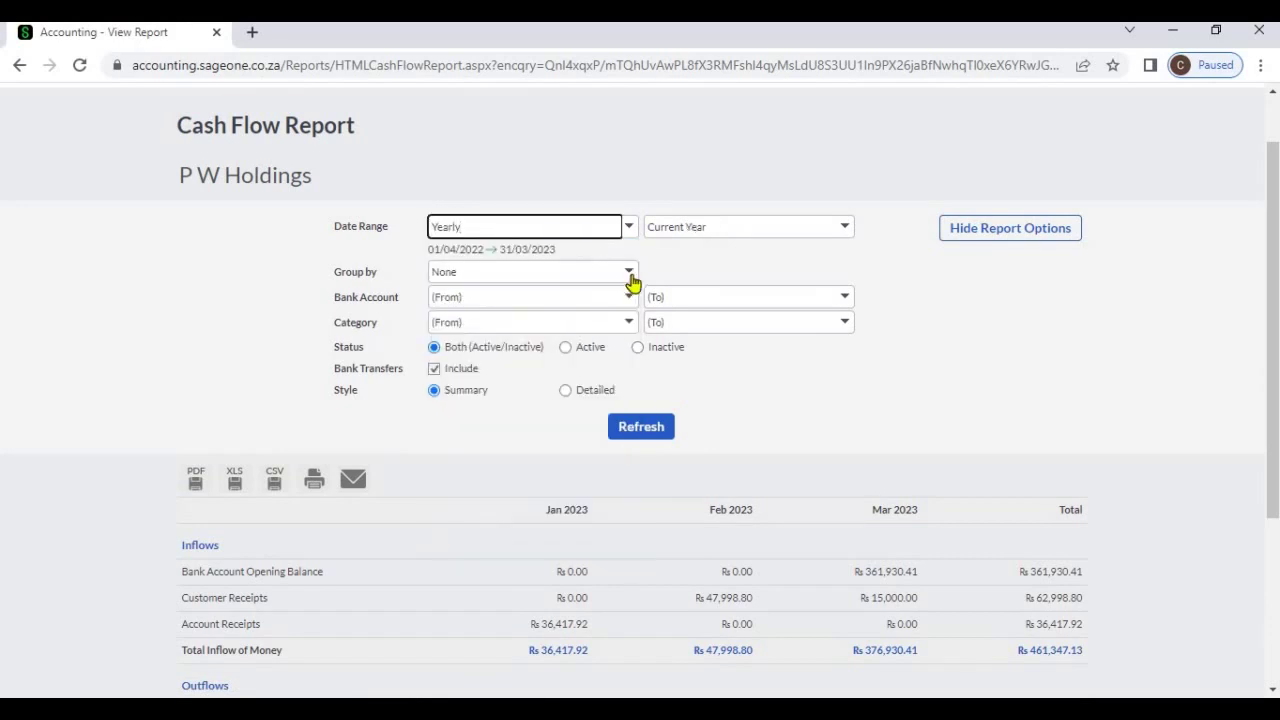
pyautogui.click(630, 276)
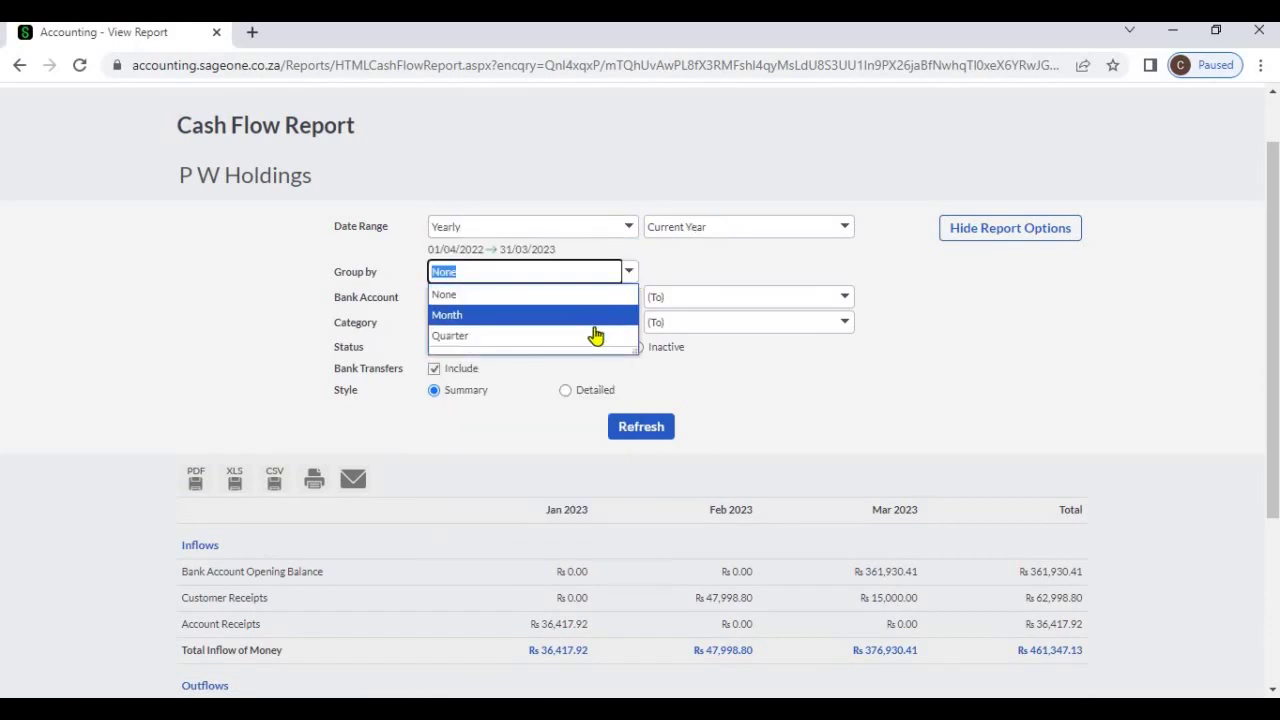
pyautogui.click(595, 337)
pyautogui.click(640, 437)
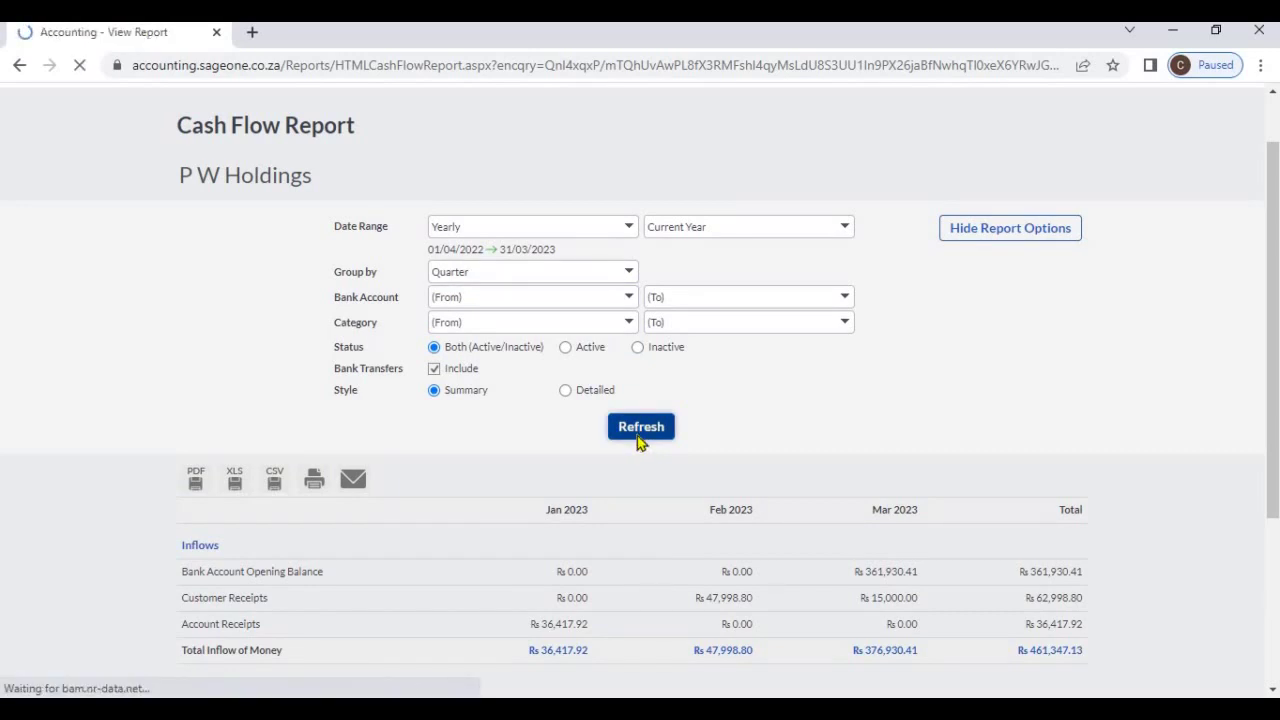
pyautogui.scroll(-1, 625, 435)
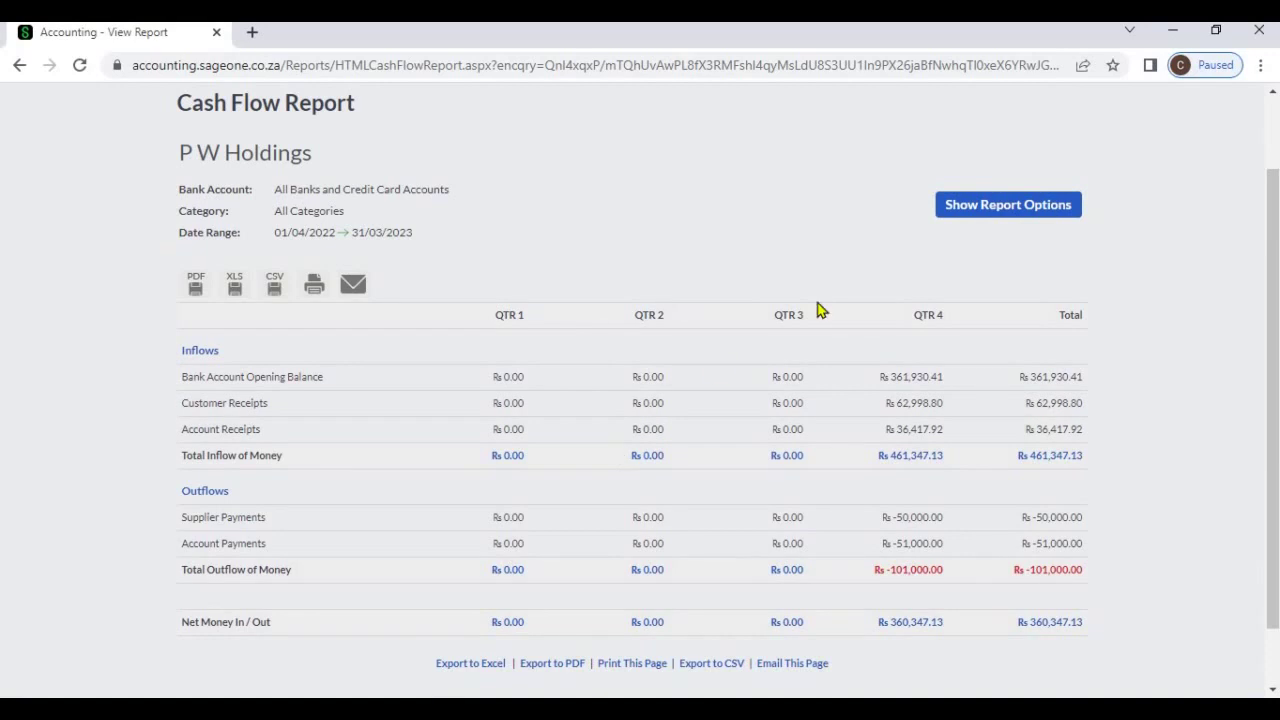
# Switch the report to All dates grouped by Year, covering 01/04/2021 to 31/03/2023.
pyautogui.click(960, 218)
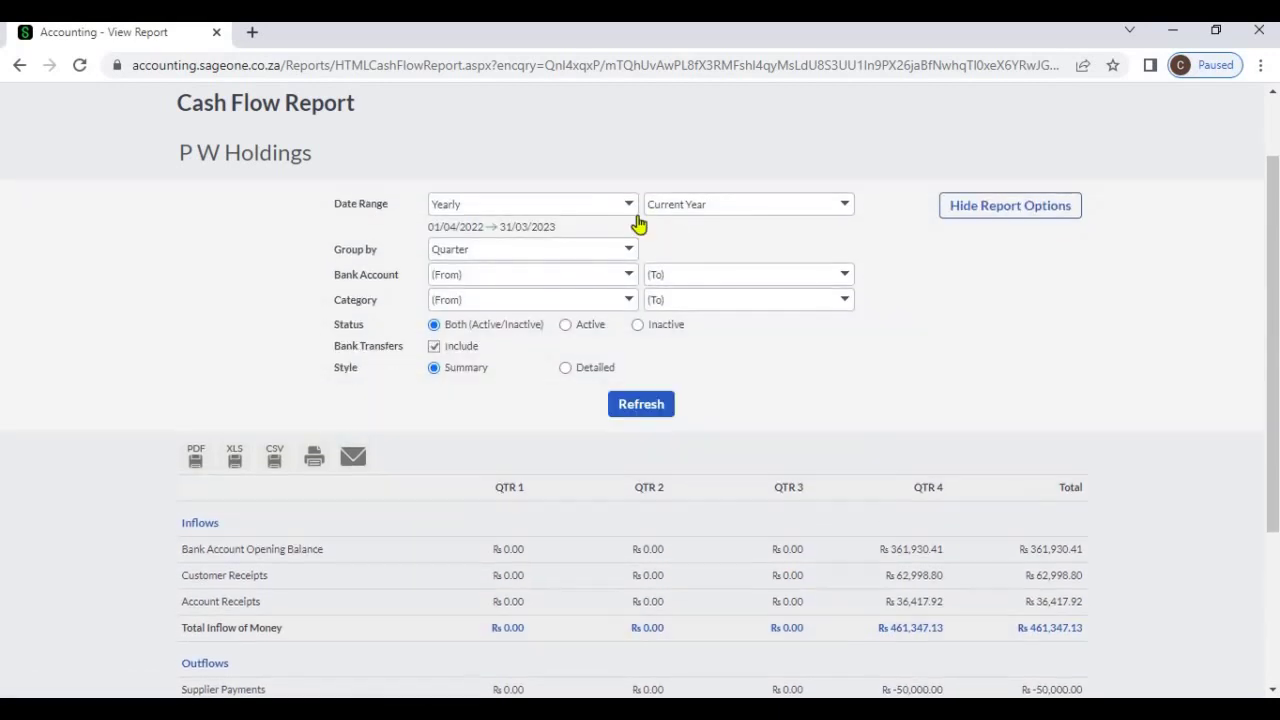
pyautogui.click(629, 204)
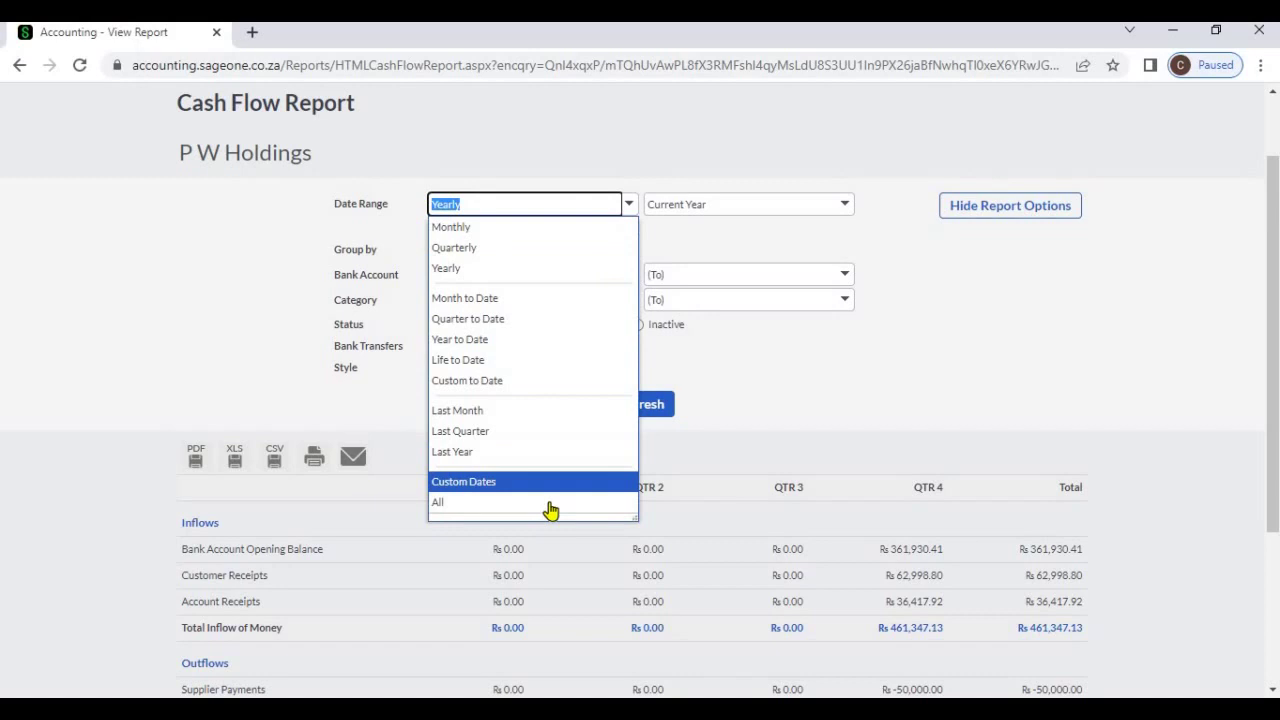
pyautogui.click(545, 502)
pyautogui.click(627, 257)
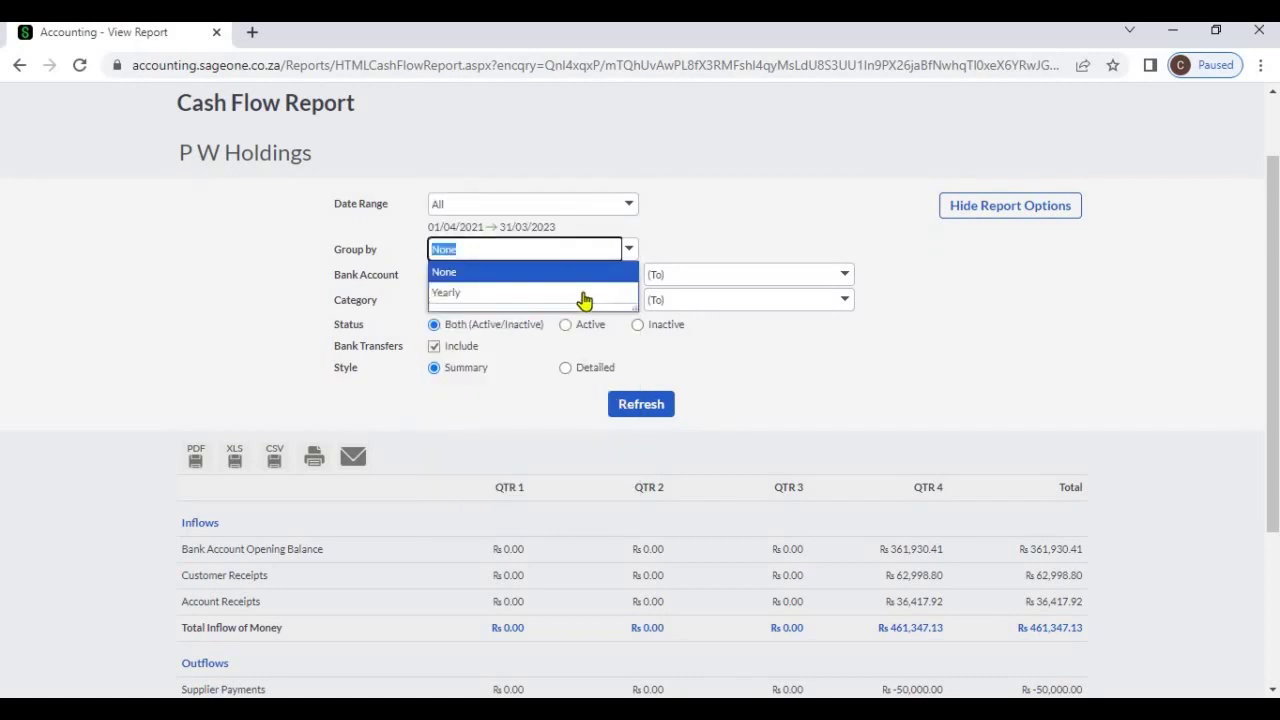
pyautogui.click(585, 292)
pyautogui.click(660, 412)
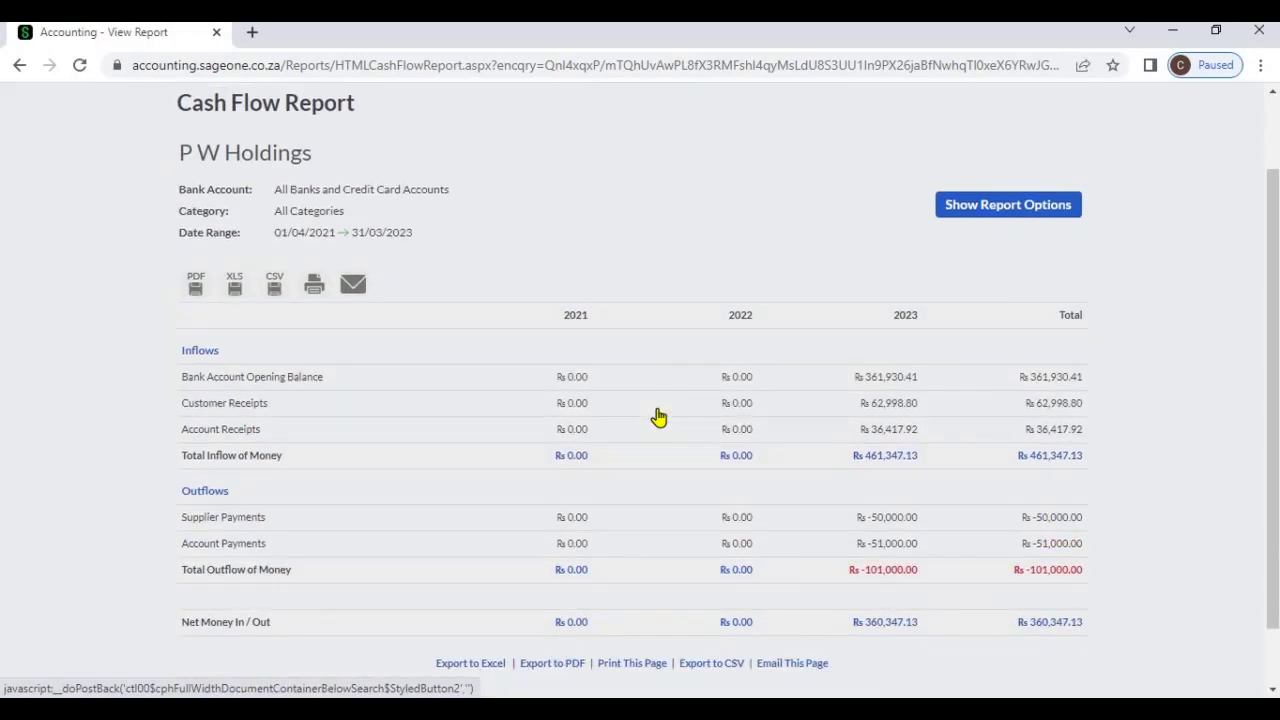
pyautogui.scroll(-1, 659, 417)
pyautogui.scroll(3, 659, 417)
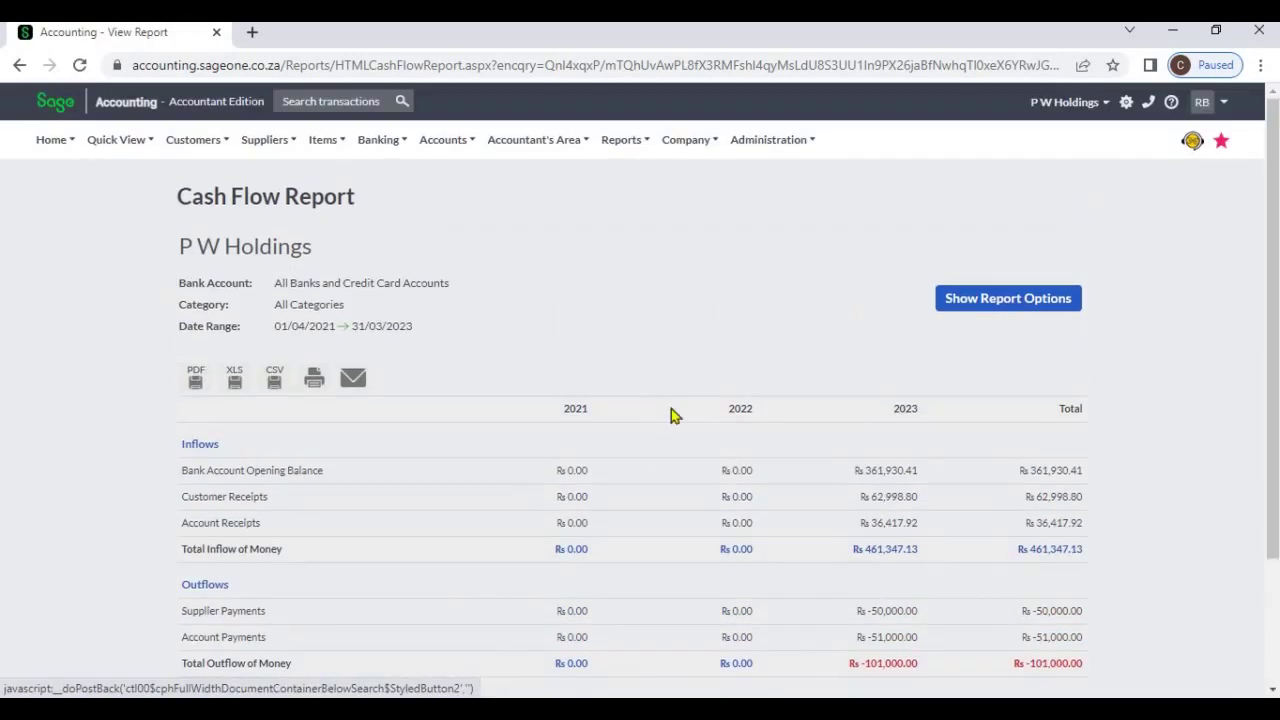
# Refresh the report for the Monthly date range in Detailed style, showing R275,930.41 net.
pyautogui.click(948, 304)
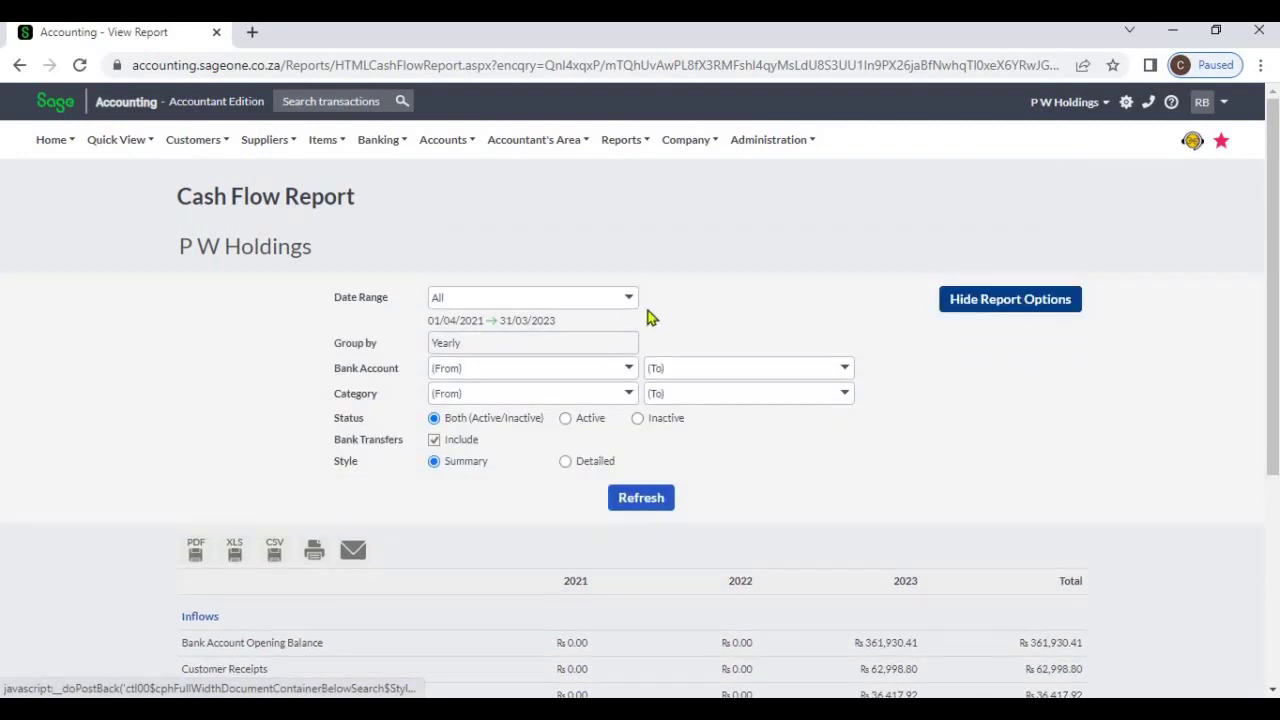
pyautogui.click(629, 298)
pyautogui.press('Up')
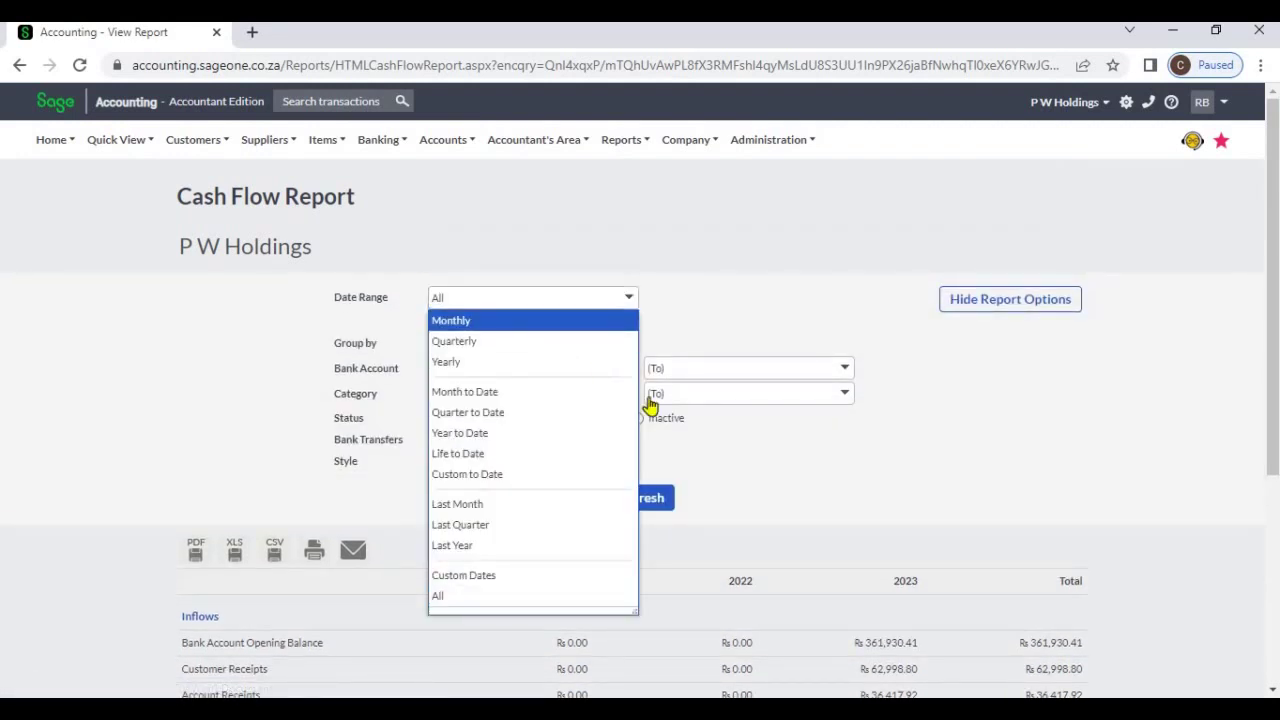
pyautogui.press('Return')
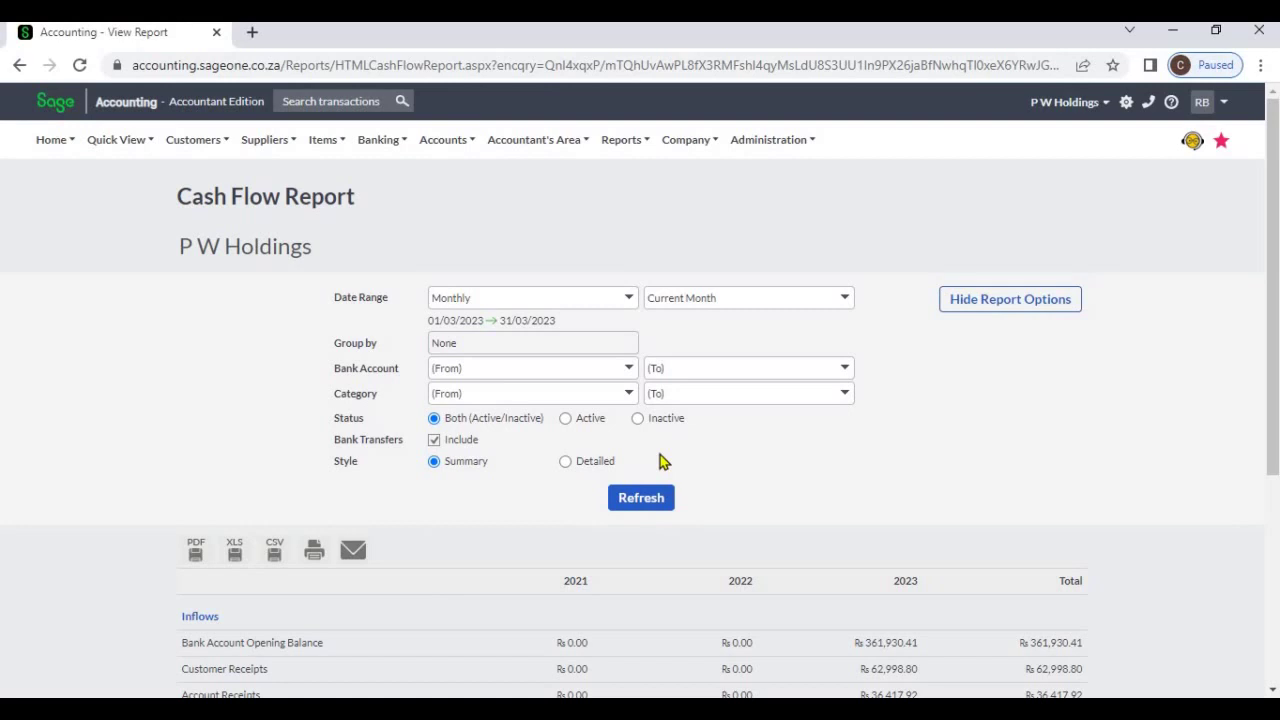
pyautogui.click(565, 463)
pyautogui.click(618, 502)
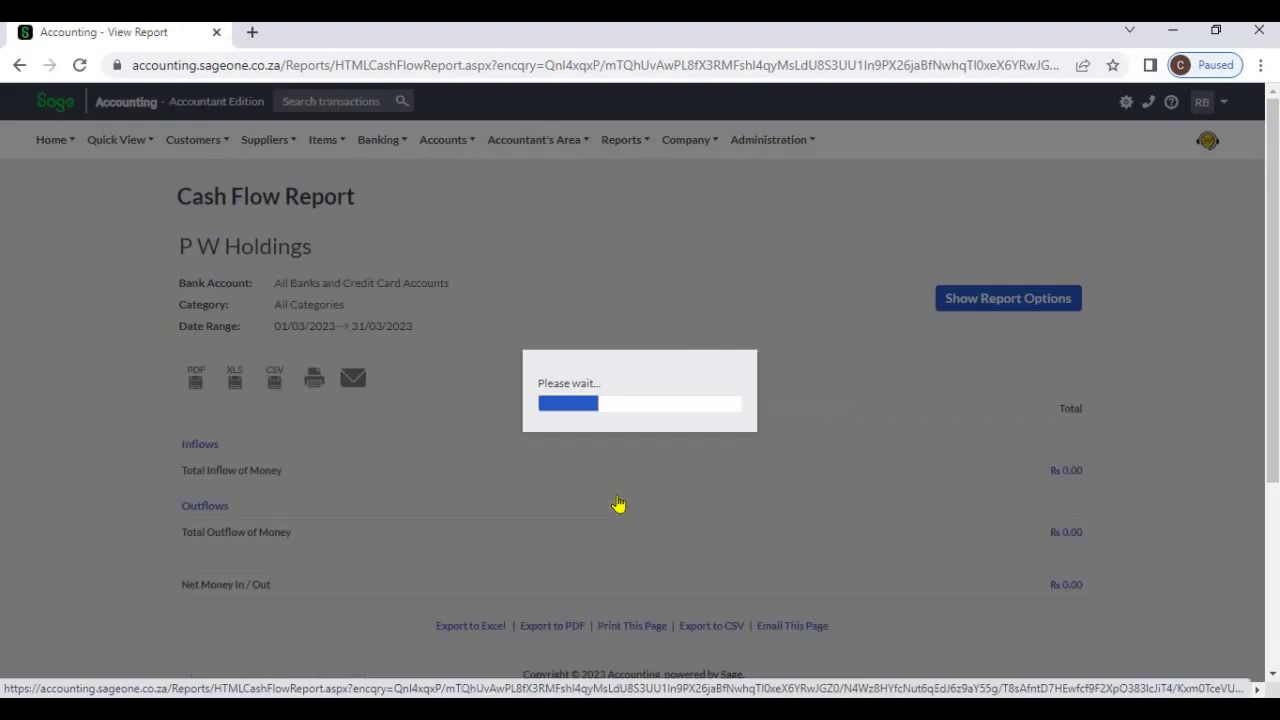
pyautogui.scroll(-2, 618, 502)
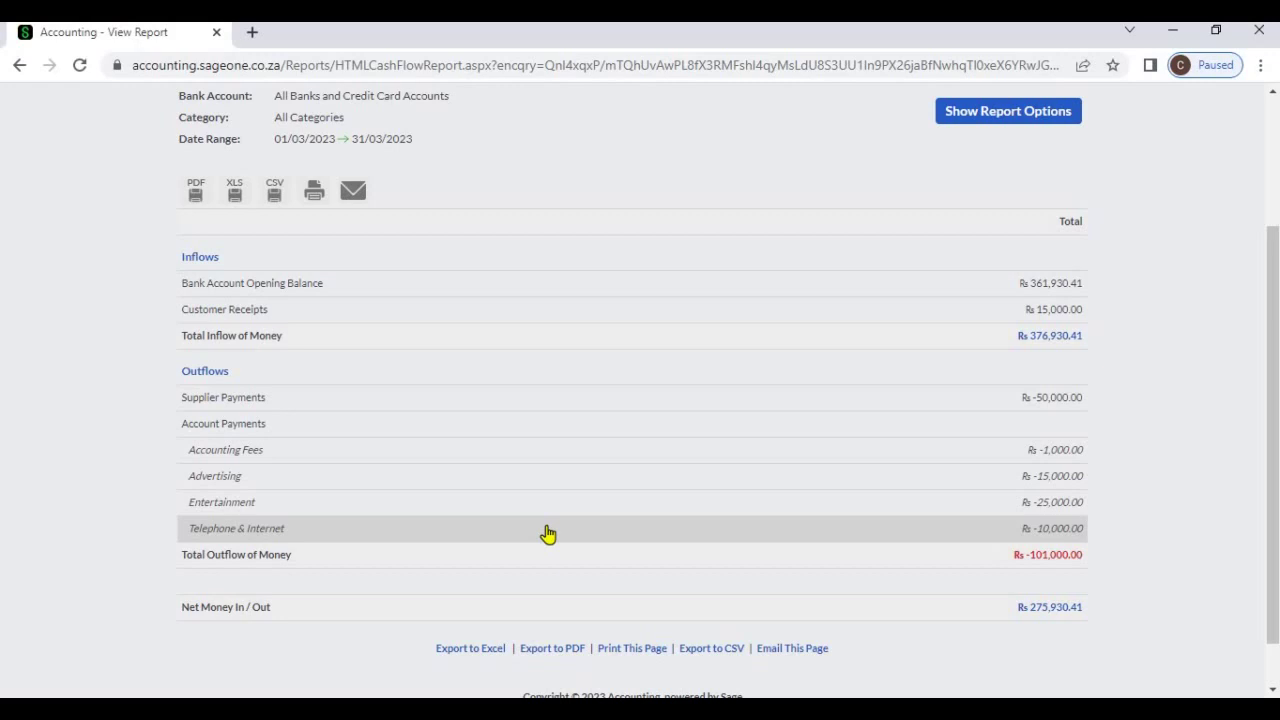
pyautogui.scroll(1, 548, 534)
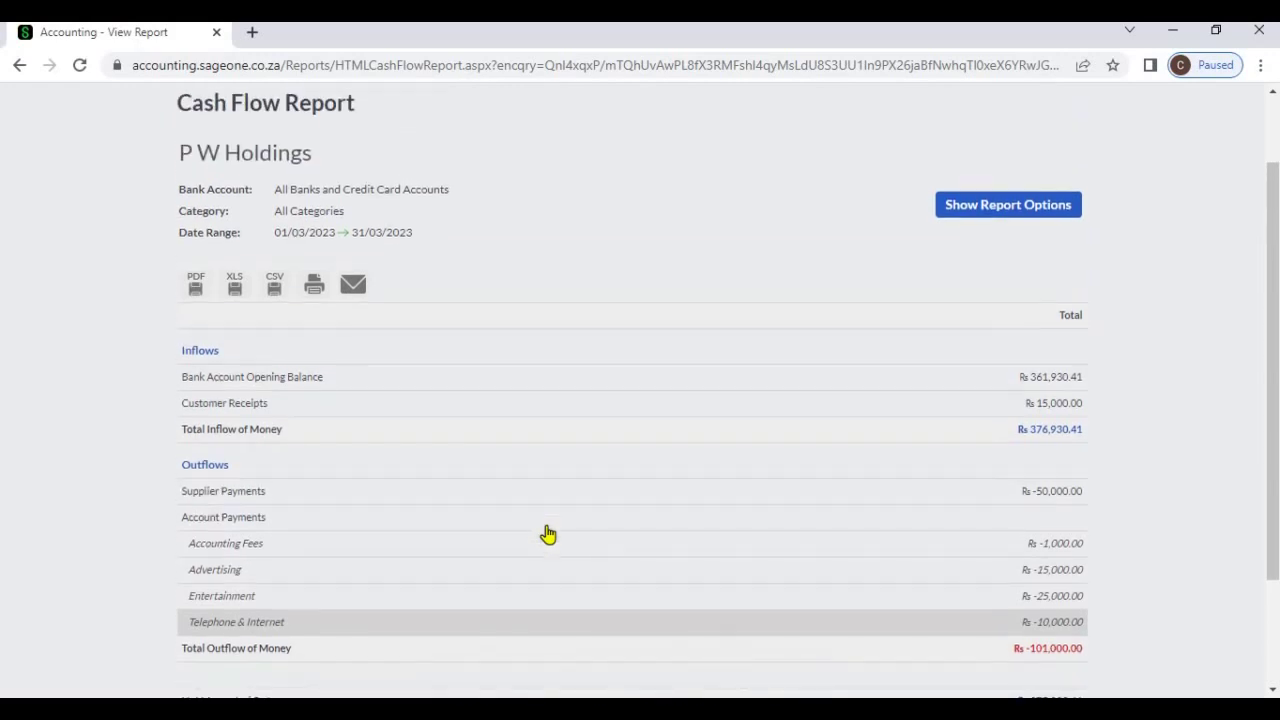